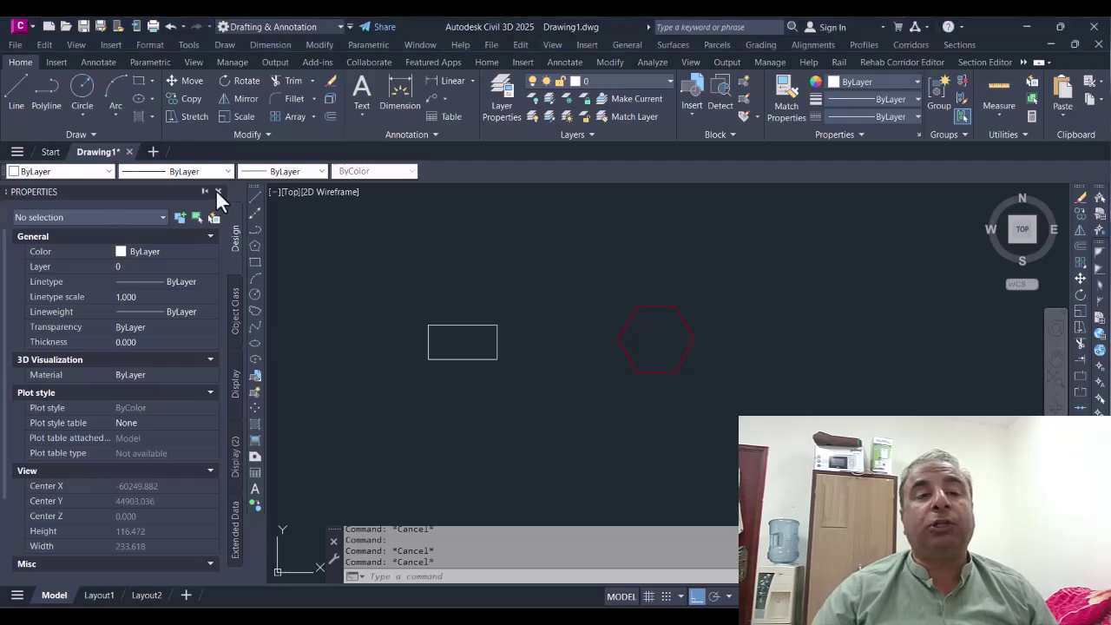
# Close the object properties palette and fill the white rectangle with a SOLID hatch
pyautogui.click(218, 191)
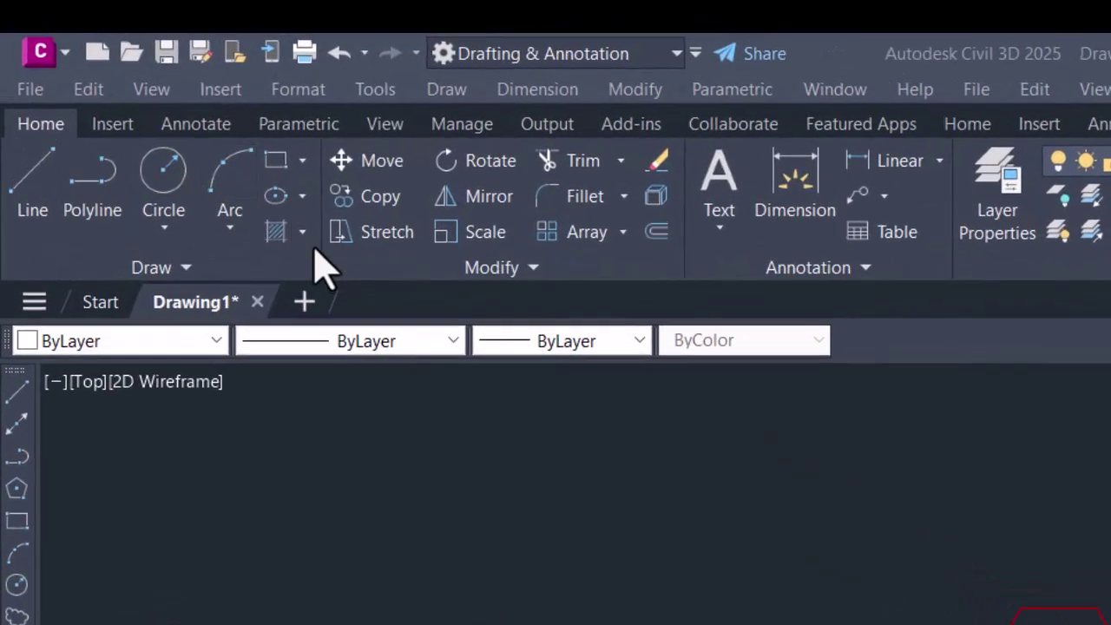
pyautogui.click(302, 233)
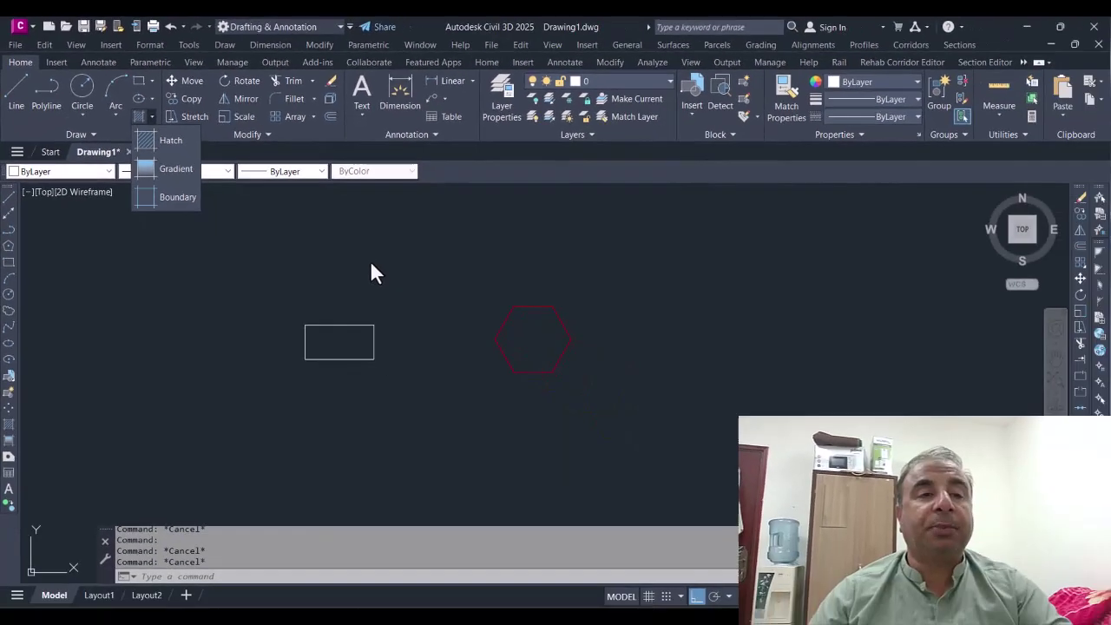
pyautogui.click(528, 375)
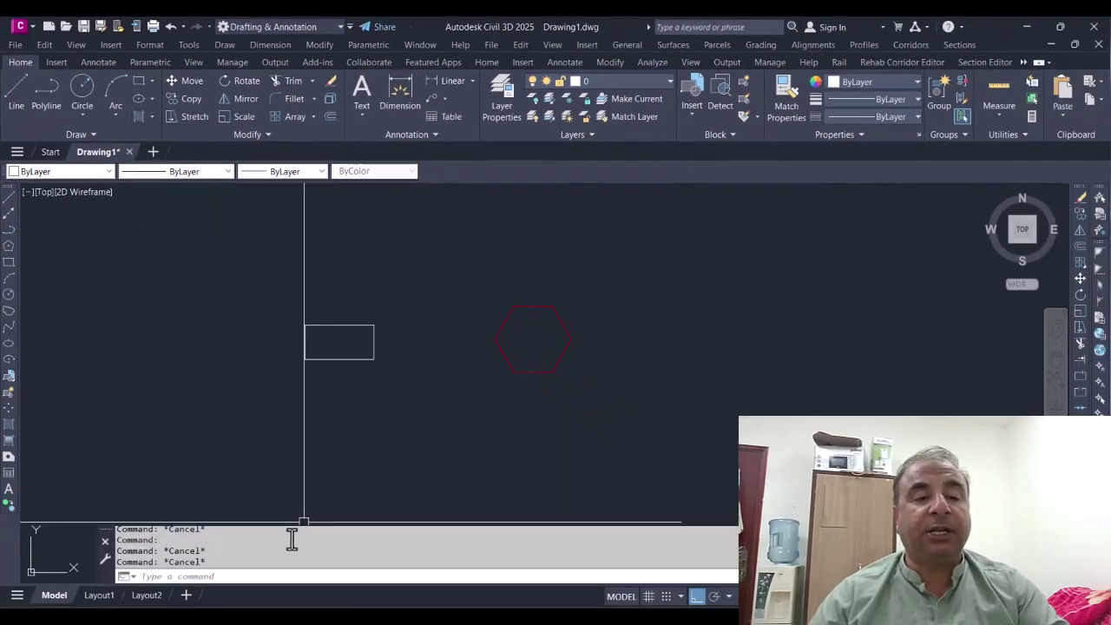
pyautogui.click(251, 575)
pyautogui.write('h')
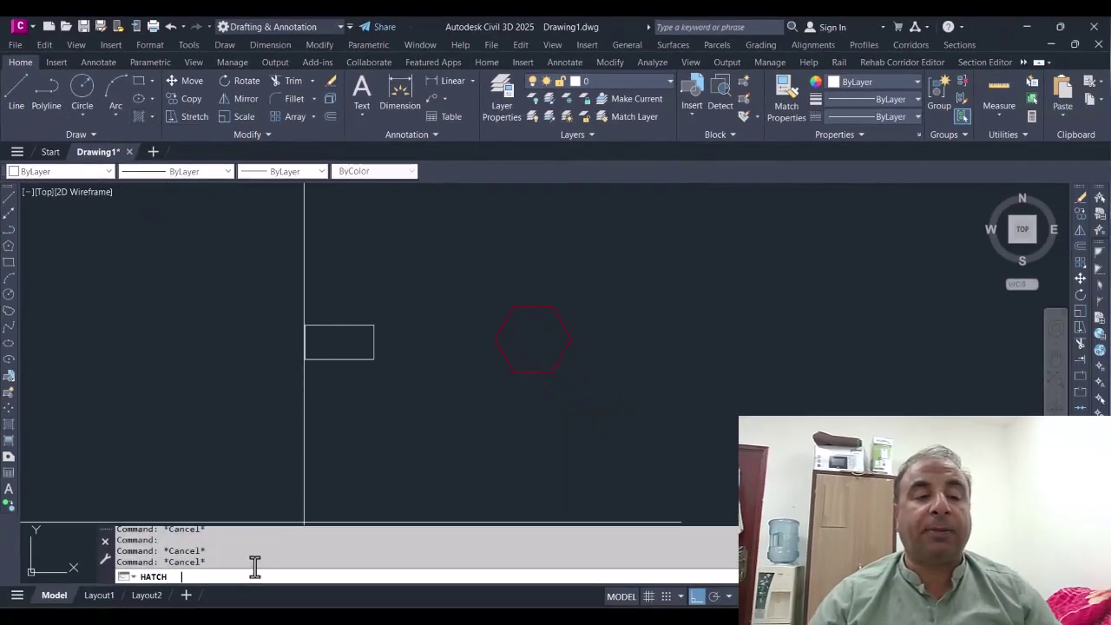
pyautogui.press('Return')
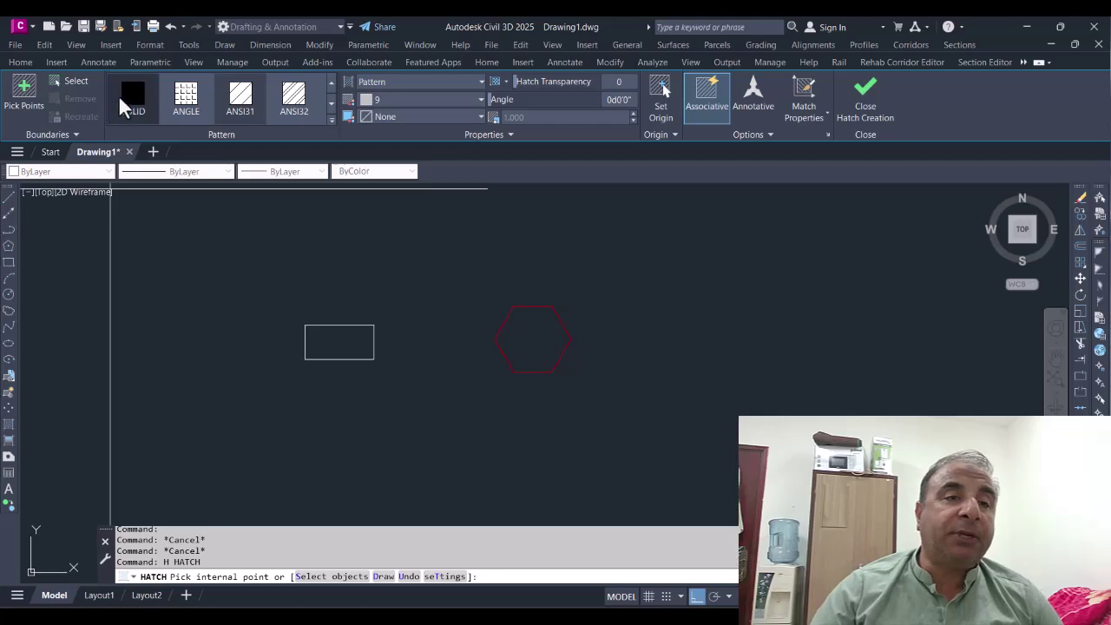
pyautogui.click(125, 97)
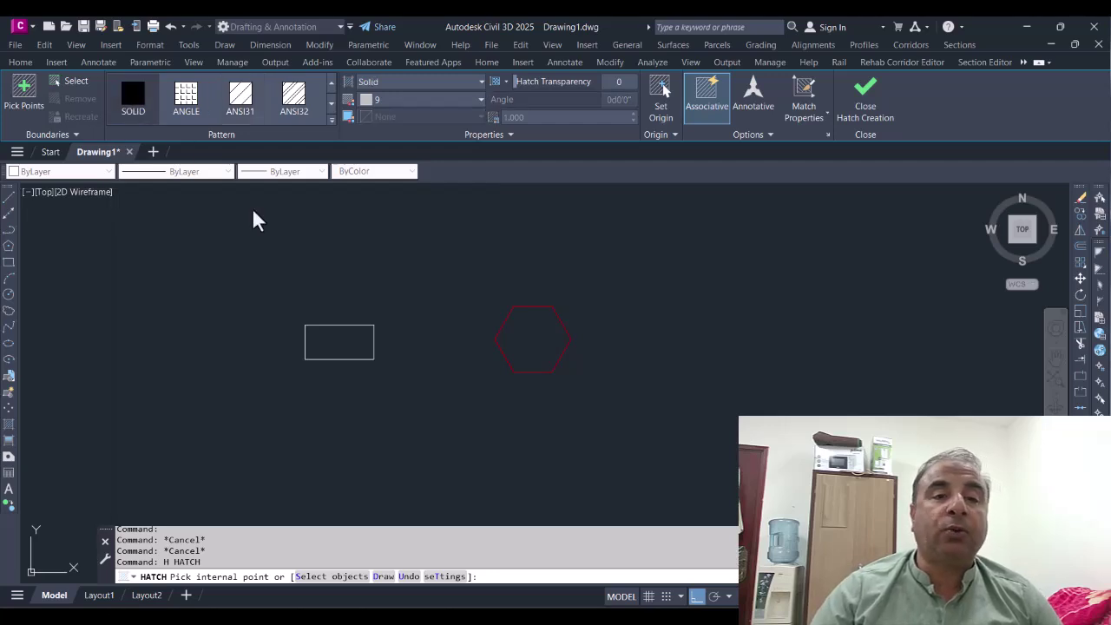
pyautogui.click(335, 335)
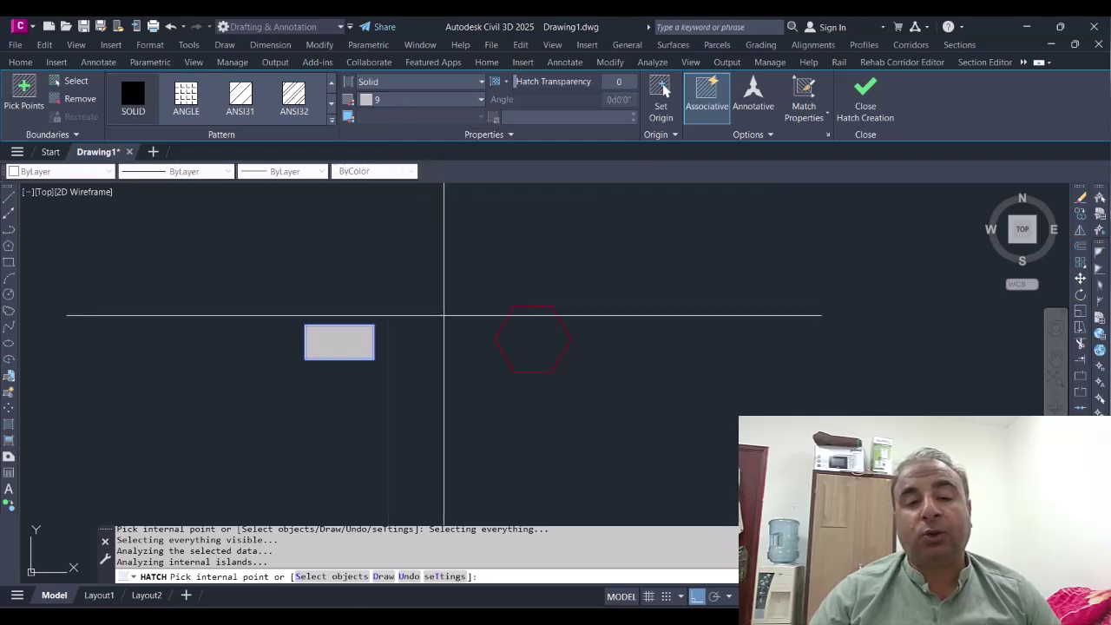
pyautogui.press('Return')
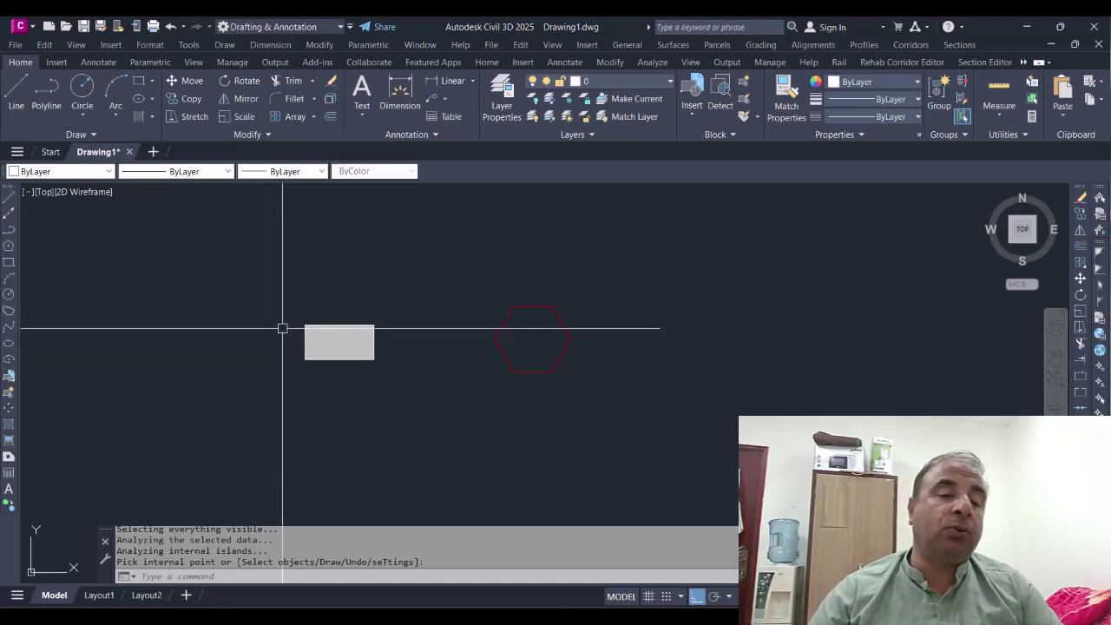
# Add a second hatch with the ANSI31 pattern inside the same rectangle
pyautogui.press('Return')
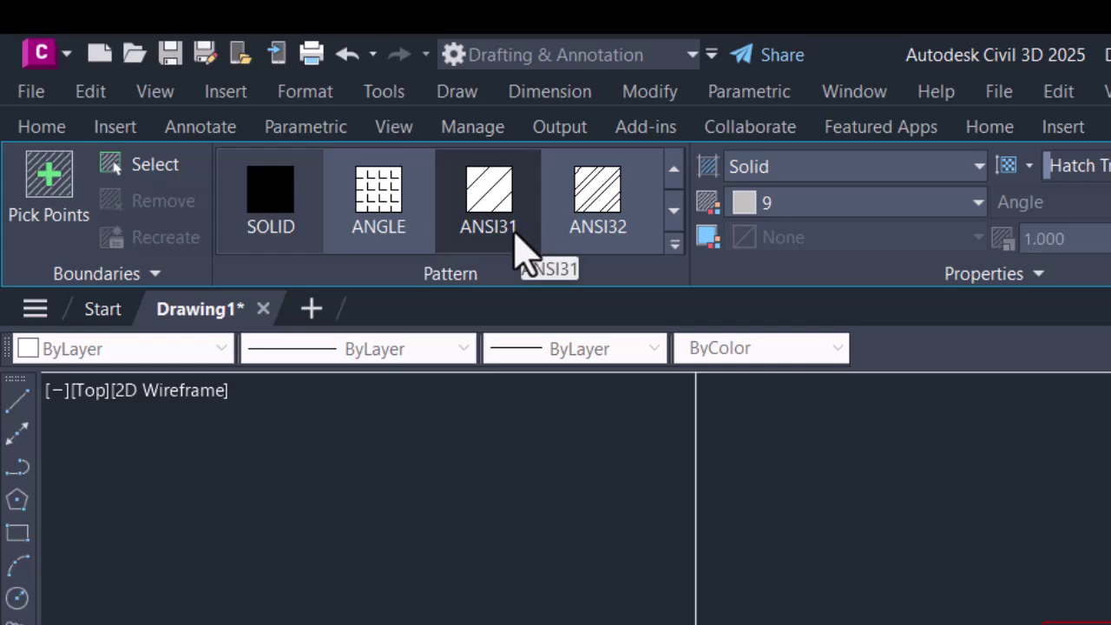
pyautogui.click(506, 228)
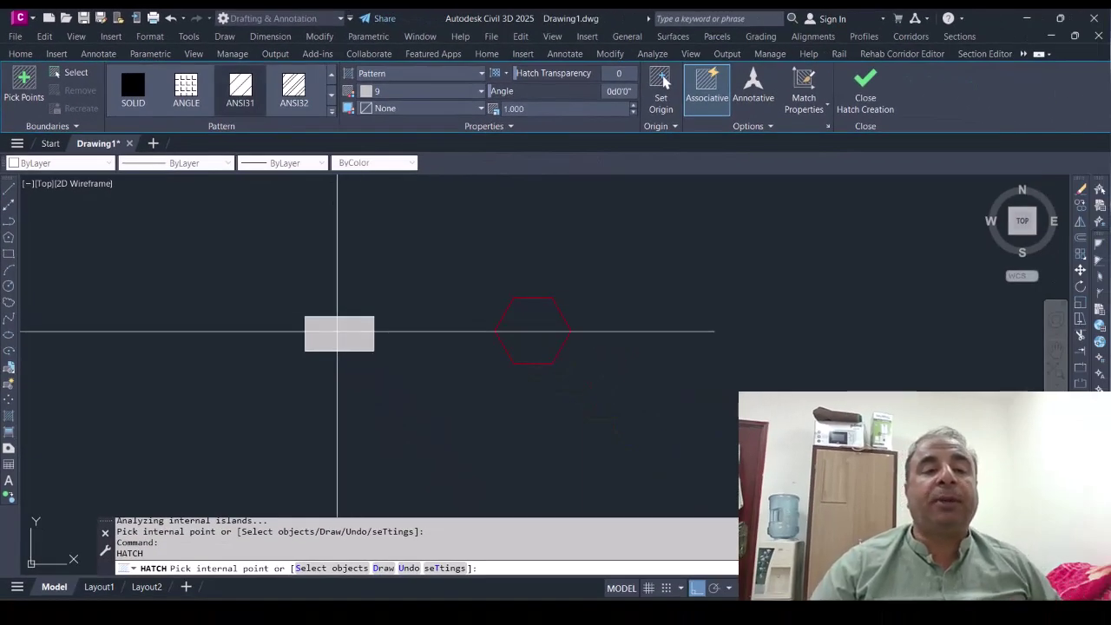
pyautogui.click(337, 331)
pyautogui.press('Return')
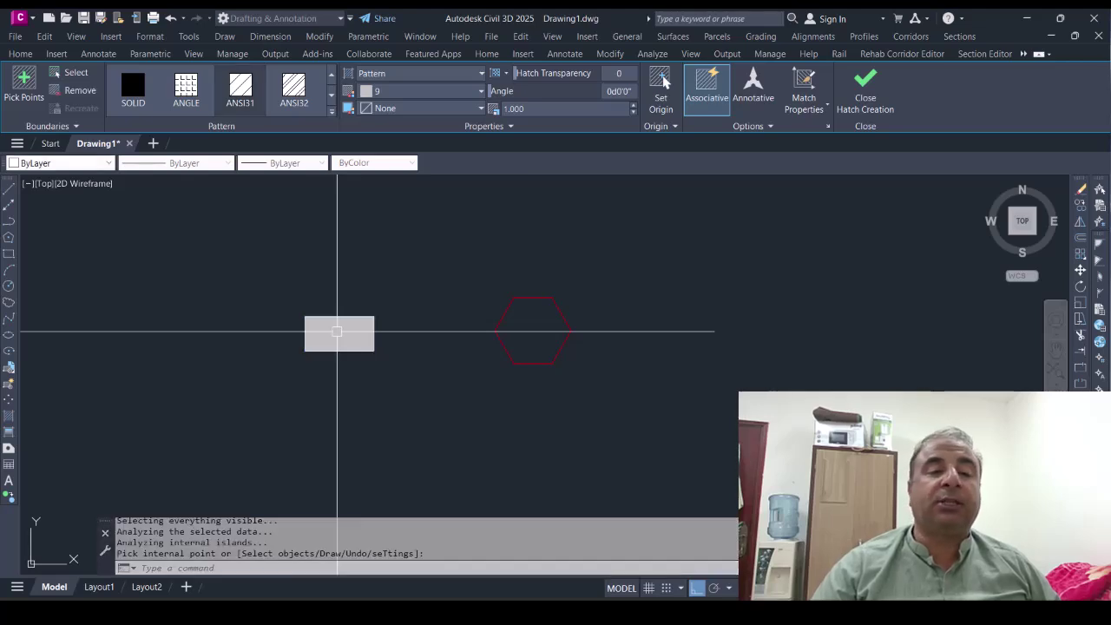
# Change the colour of the ANSI31 hatch in the rectangle to Magenta
pyautogui.click(339, 332)
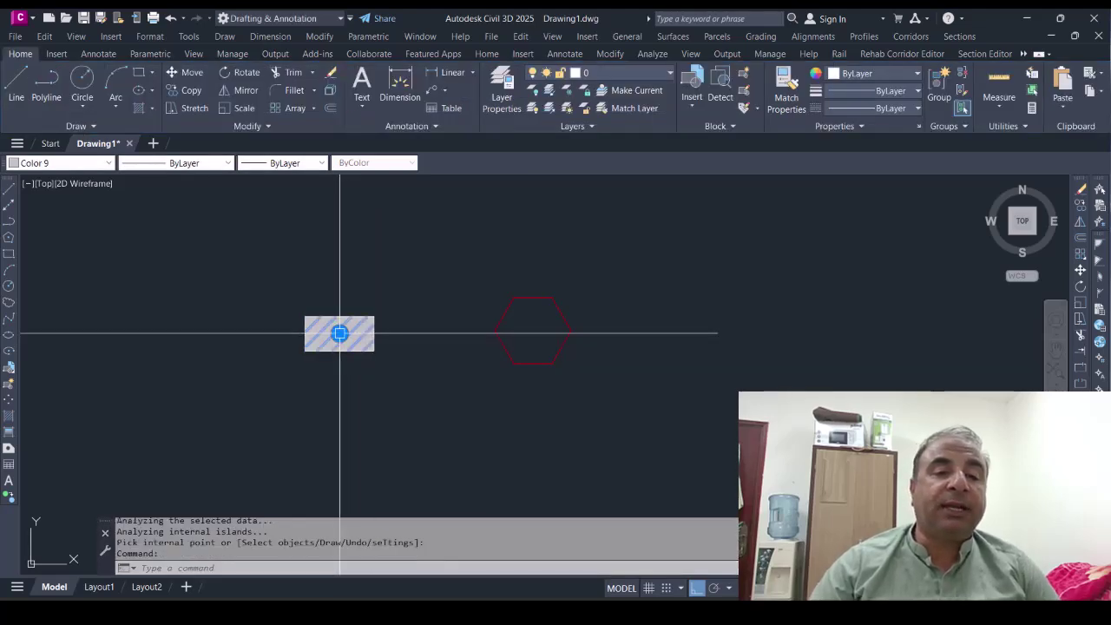
pyautogui.click(94, 164)
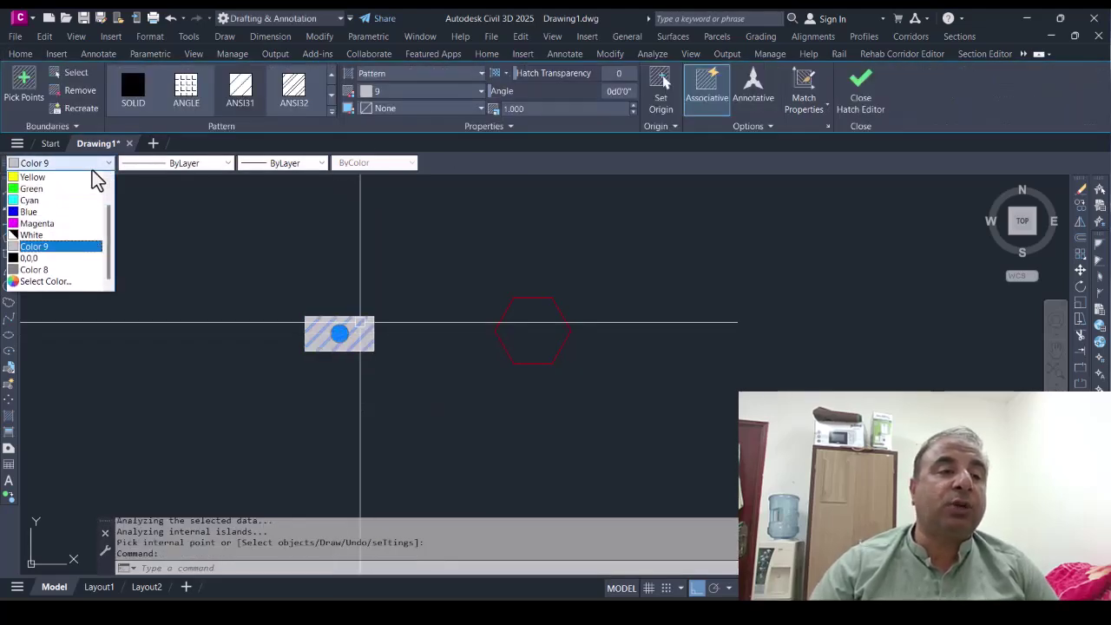
pyautogui.click(61, 223)
pyautogui.press('Escape')
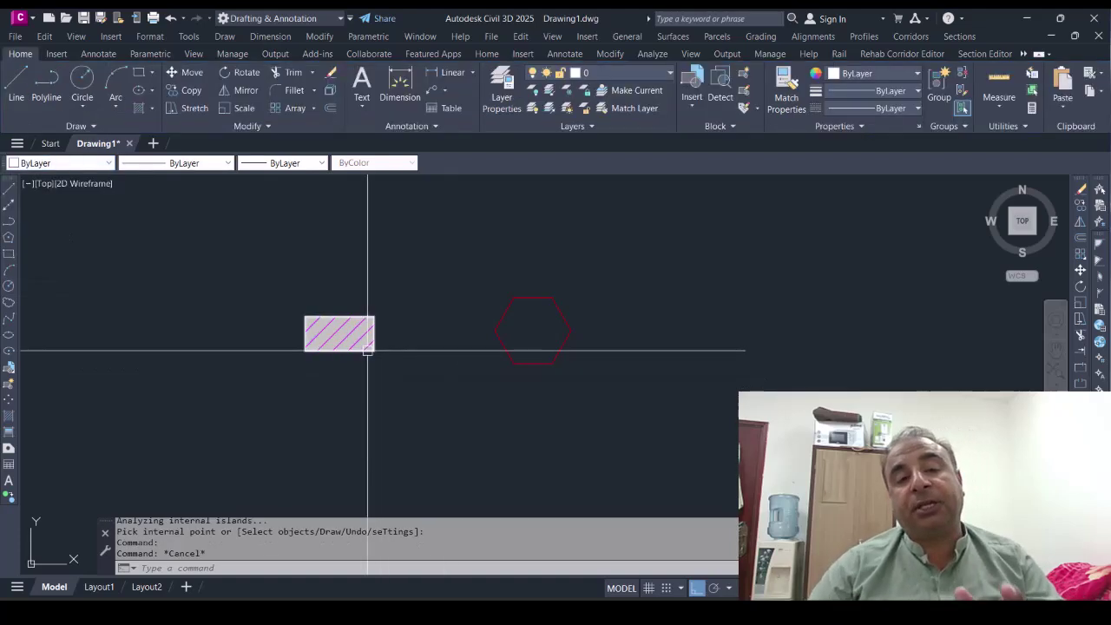
# Send the magenta ANSI31 hatch to the back of the draw order, behind the solid fill
pyautogui.scroll(4, 366, 347)
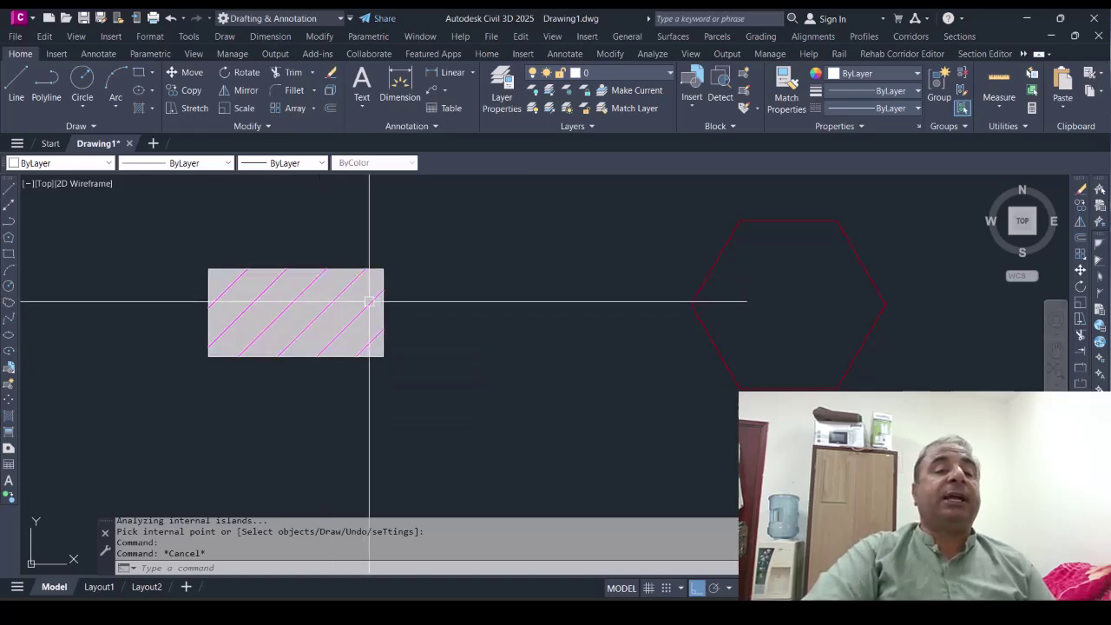
pyautogui.click(338, 296)
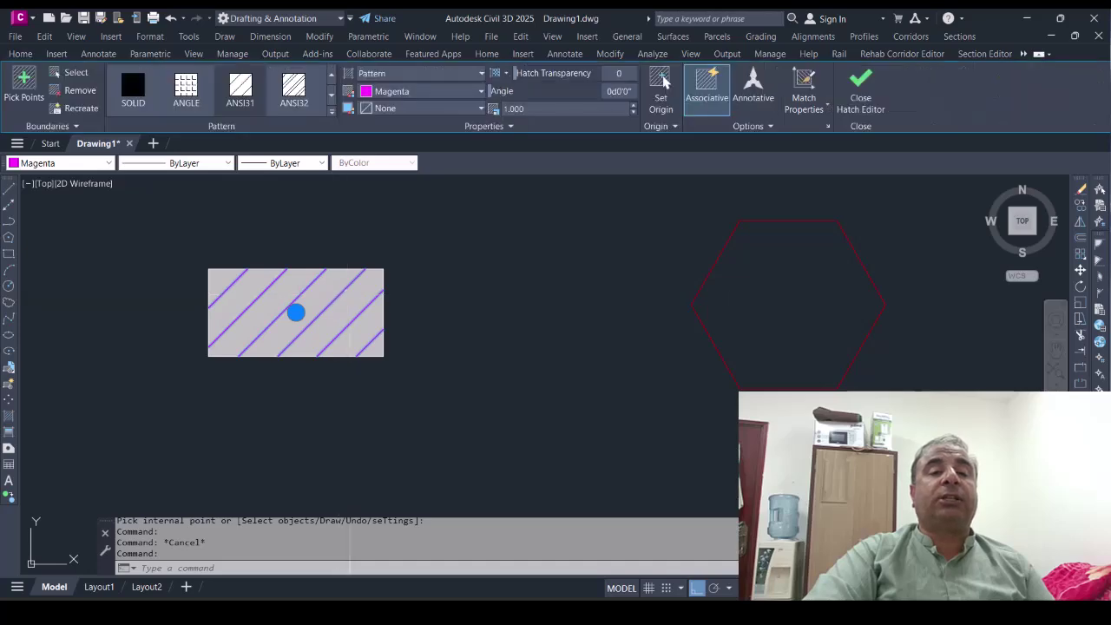
pyautogui.rightClick(409, 295)
pyautogui.moveTo(512, 252)
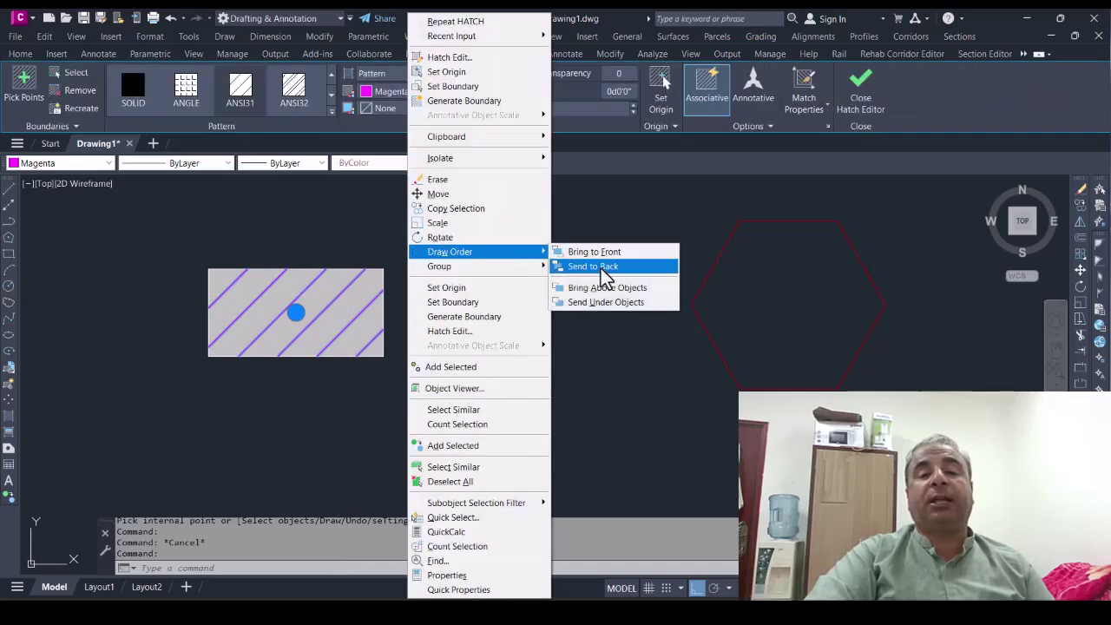
pyautogui.click(601, 271)
pyautogui.press('Escape')
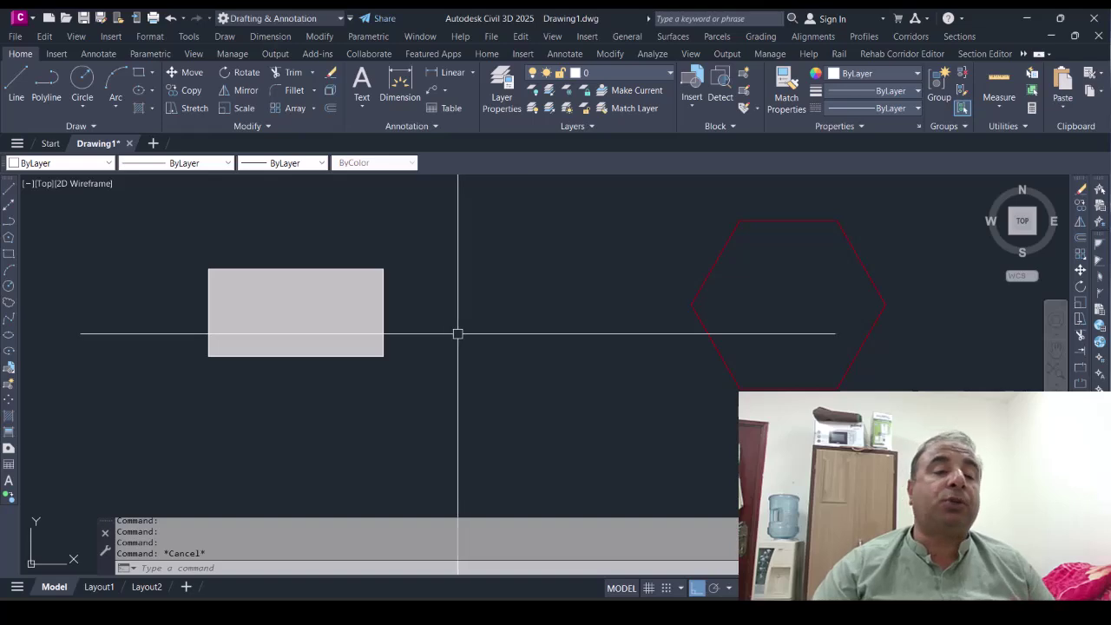
# Set the transparency of the rectangle's solid hatch to 62
pyautogui.click(374, 324)
pyautogui.click(374, 324)
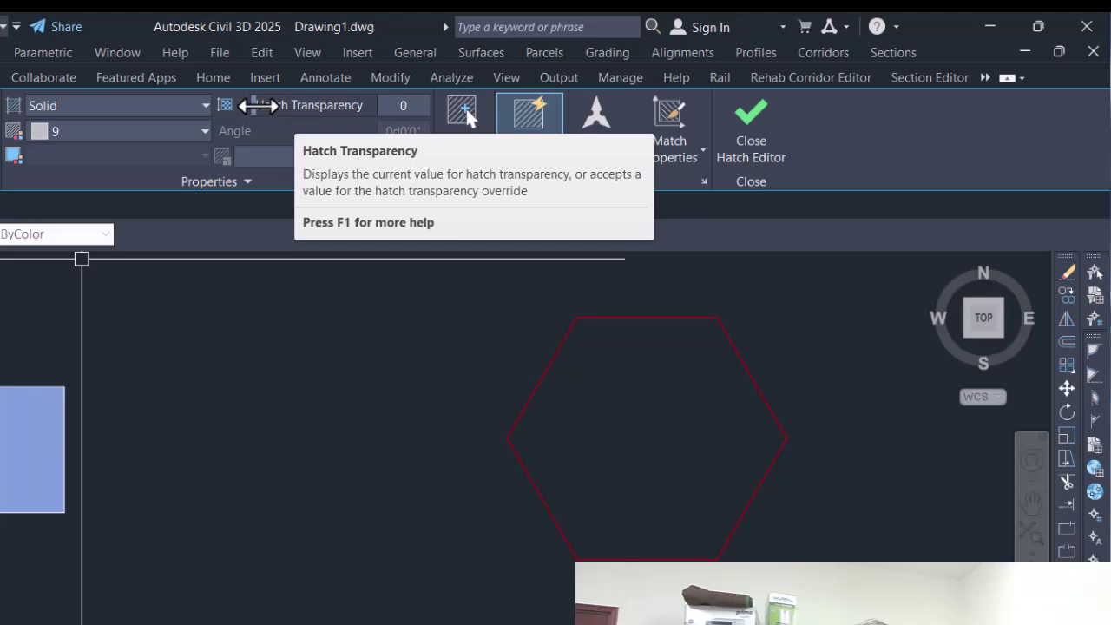
pyautogui.moveTo(260, 111); pyautogui.dragTo(420, 116)
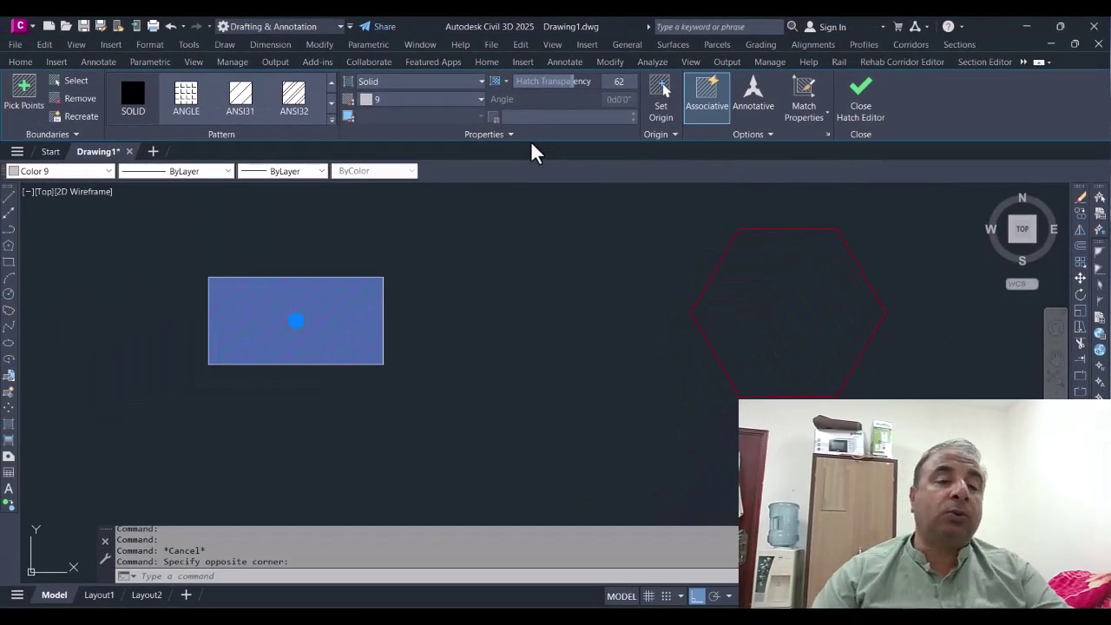
pyautogui.press('Escape')
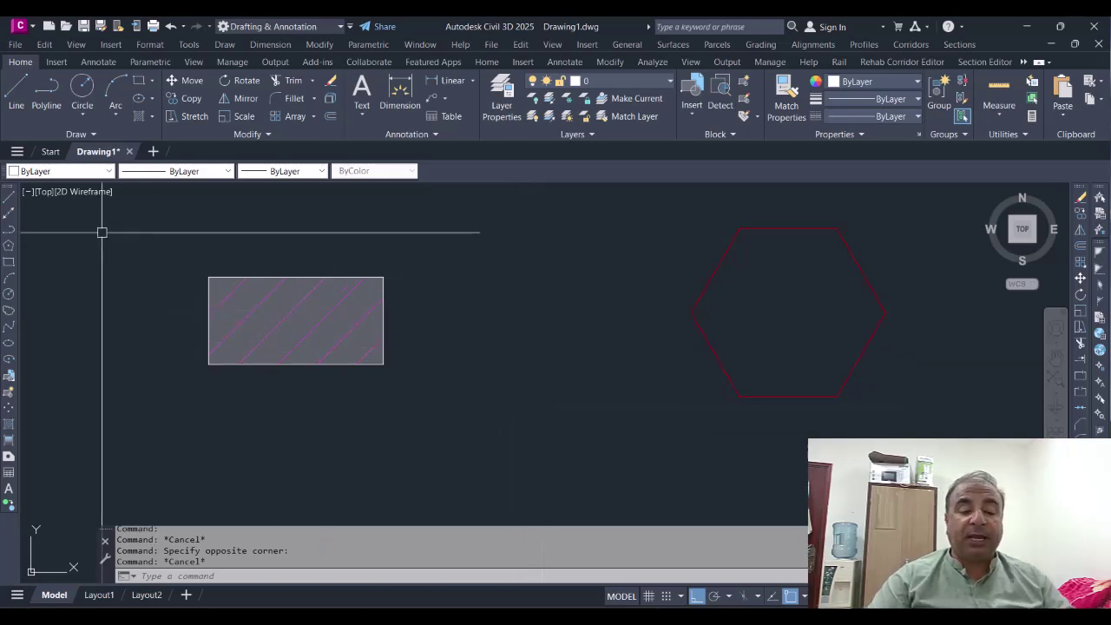
# Draw a polyline over the red hexagon's top edge and upper-right edge, snapping to its corners
pyautogui.write('pl')
pyautogui.press('Return')
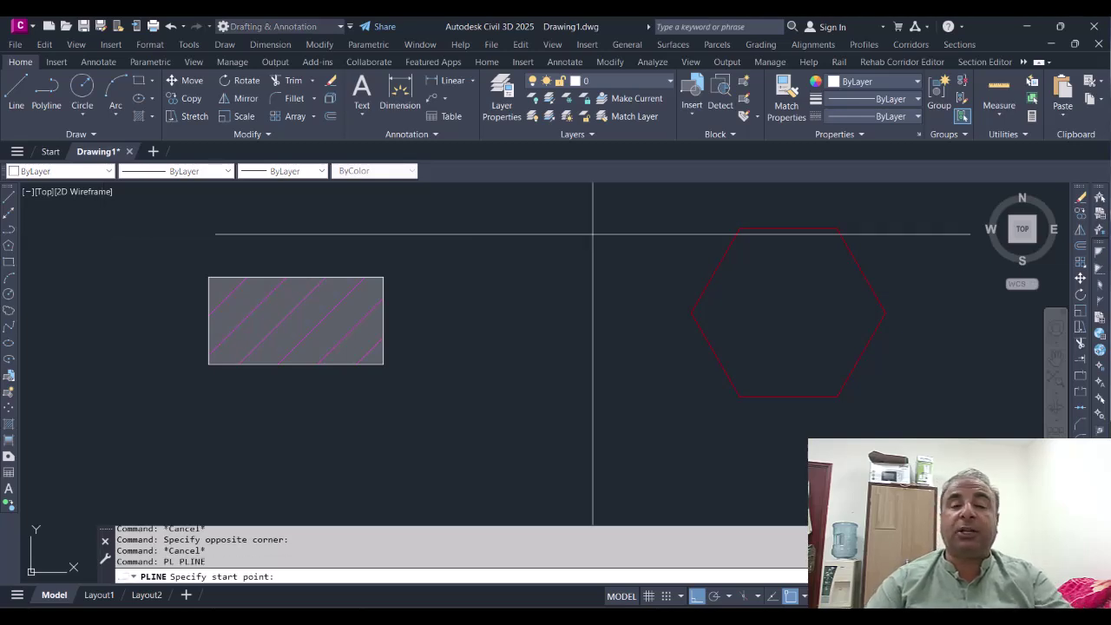
pyautogui.click(739, 228)
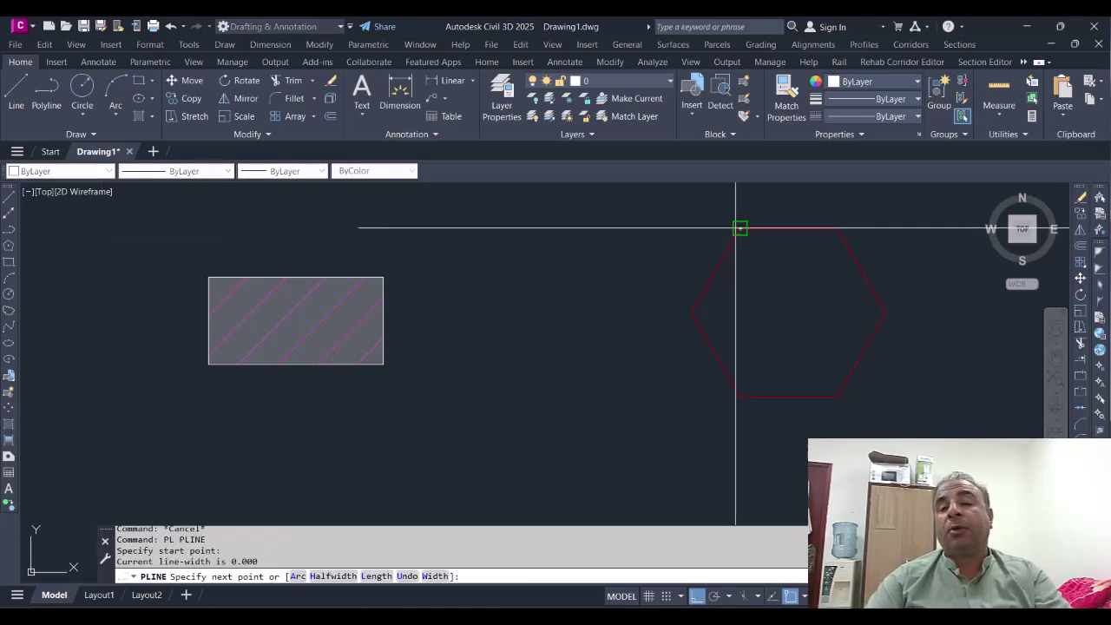
pyautogui.click(837, 228)
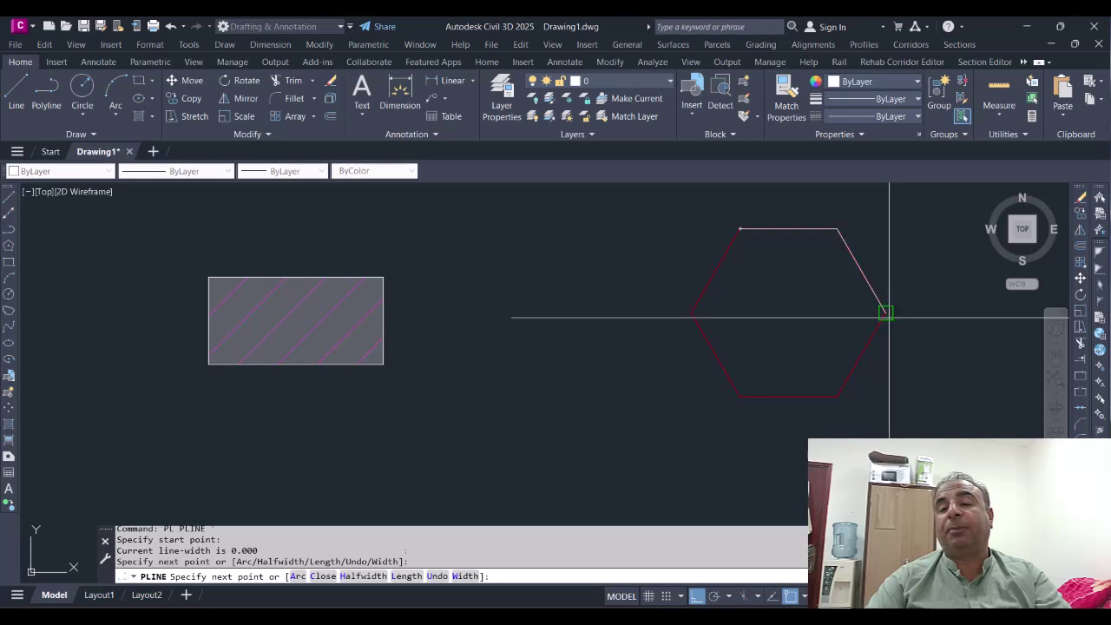
pyautogui.click(886, 313)
pyautogui.rightClick(922, 315)
pyautogui.click(933, 323)
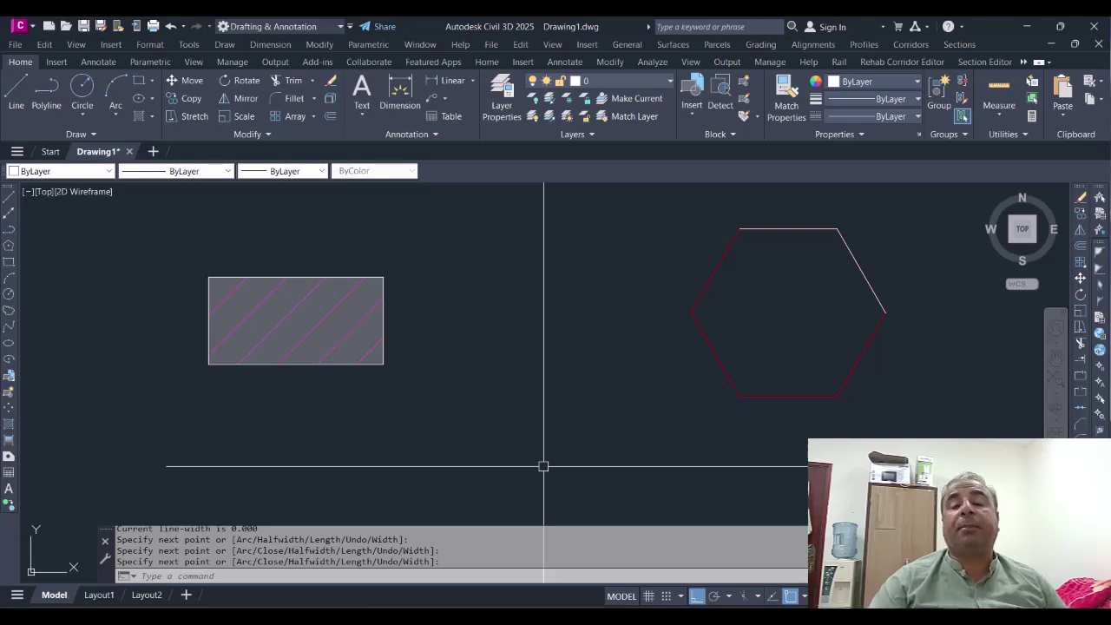
# Send the two-segment polyline to the back of the draw order, behind the red hexagon
pyautogui.click(857, 254)
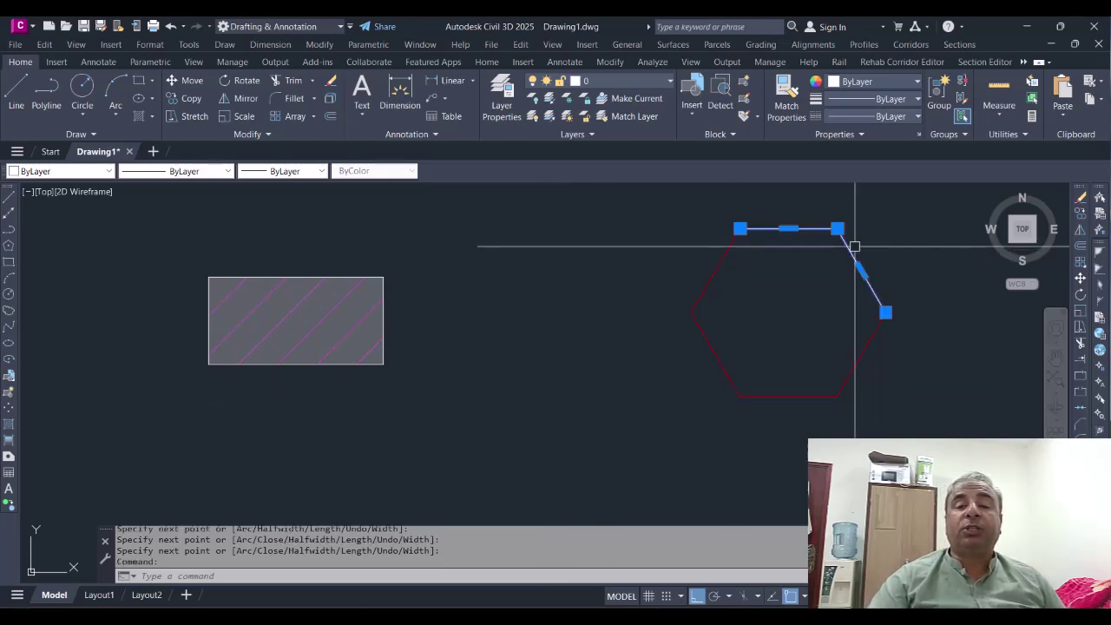
pyautogui.rightClick(870, 211)
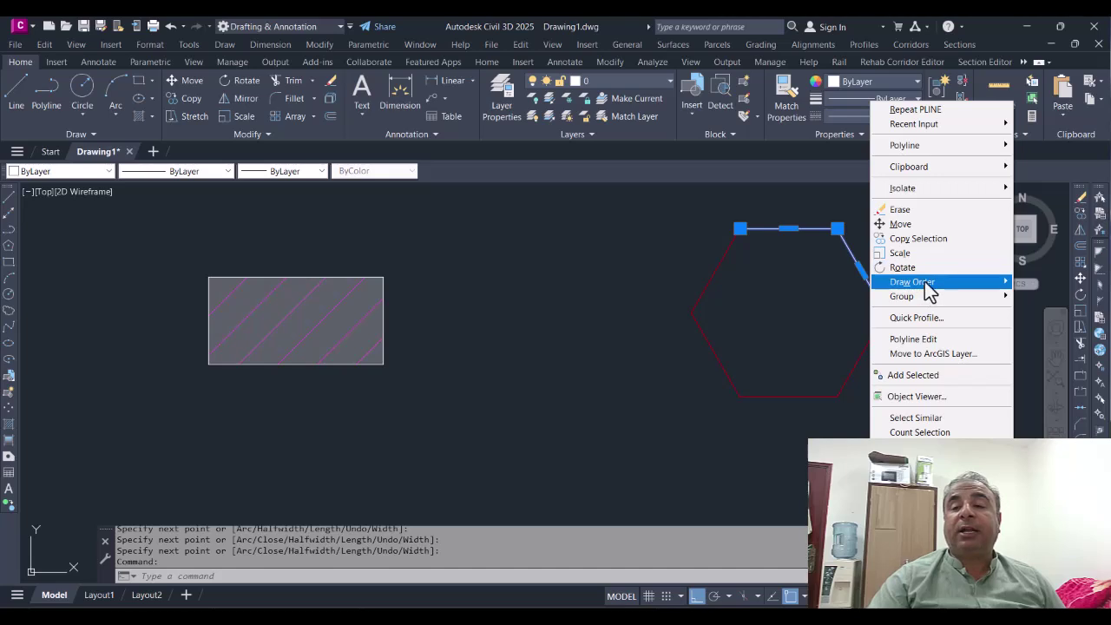
pyautogui.moveTo(925, 284)
pyautogui.click(809, 296)
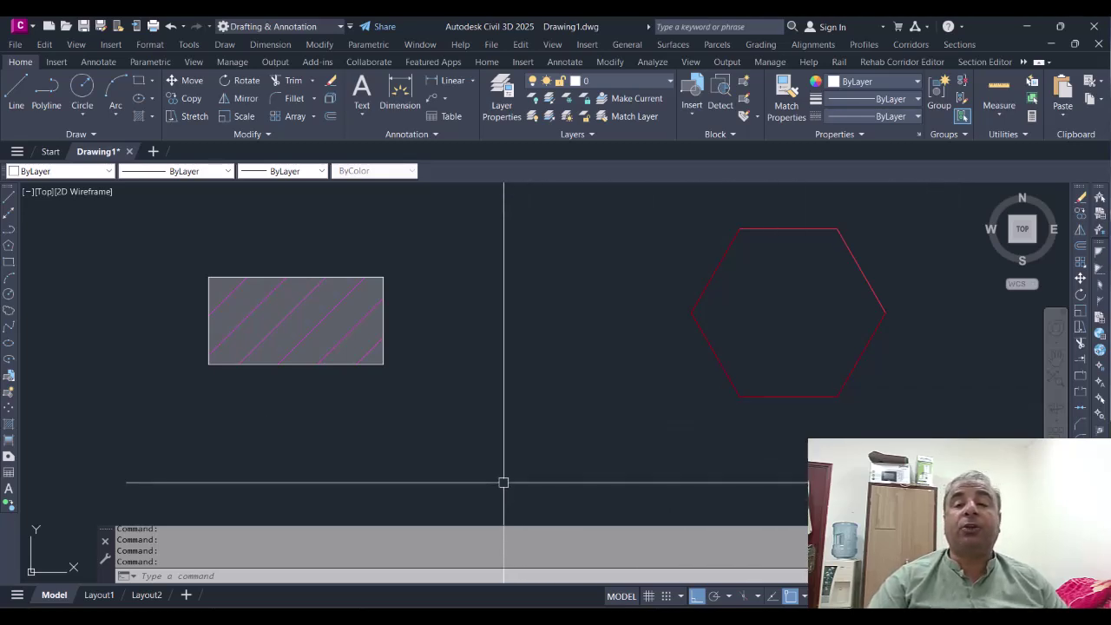
# Set the red hexagon's transparency to 62 in its object properties
pyautogui.click(705, 342)
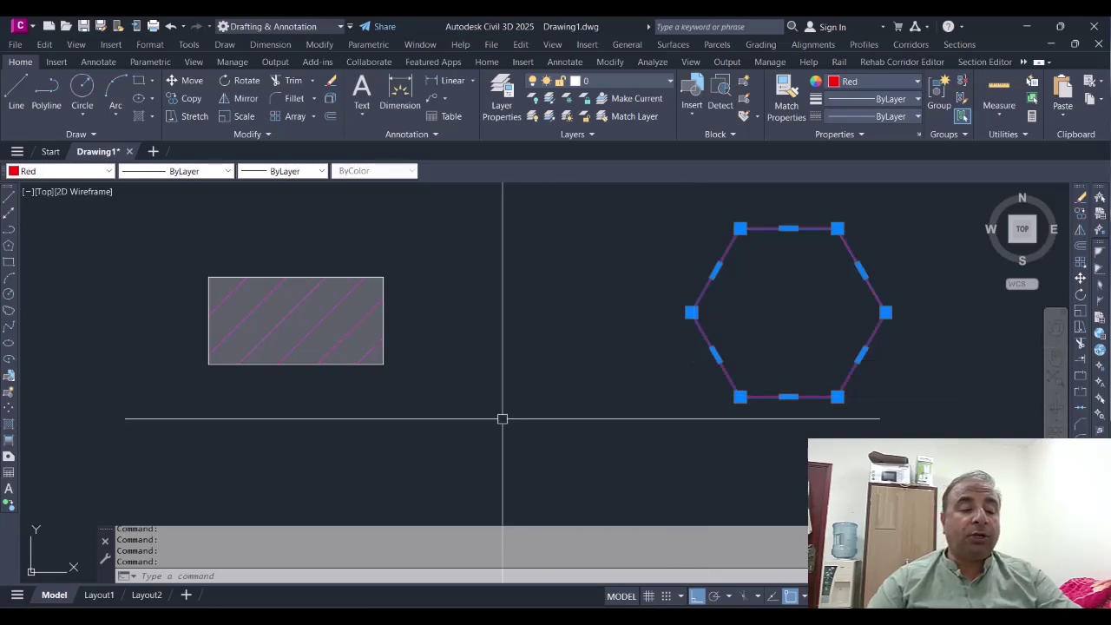
pyautogui.hotkey('ctrl', '1')
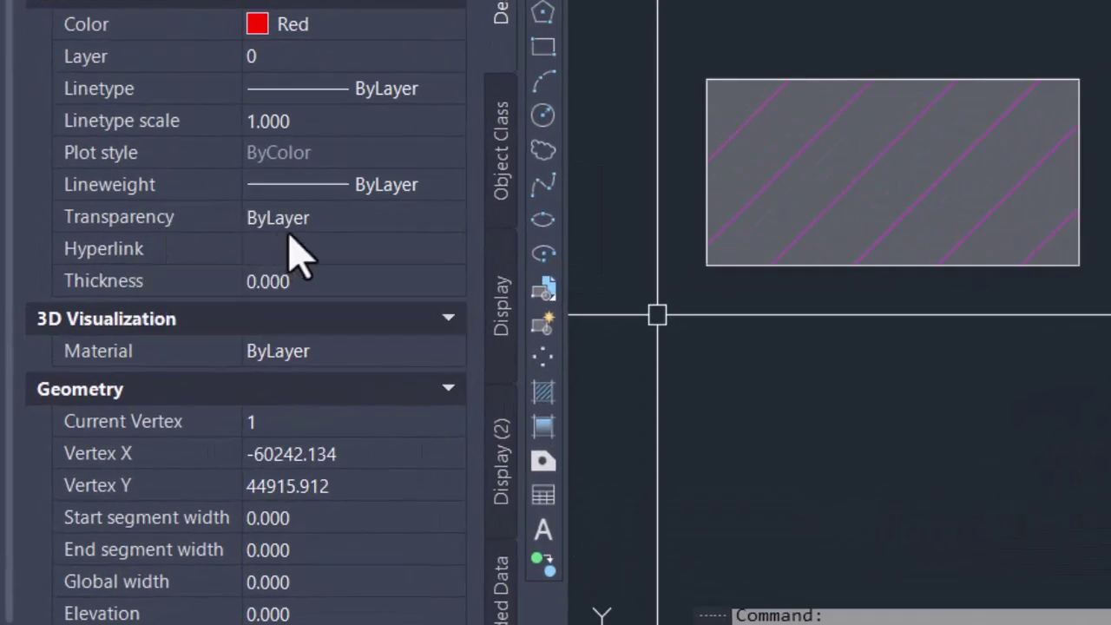
pyautogui.click(332, 217)
pyautogui.write('62')
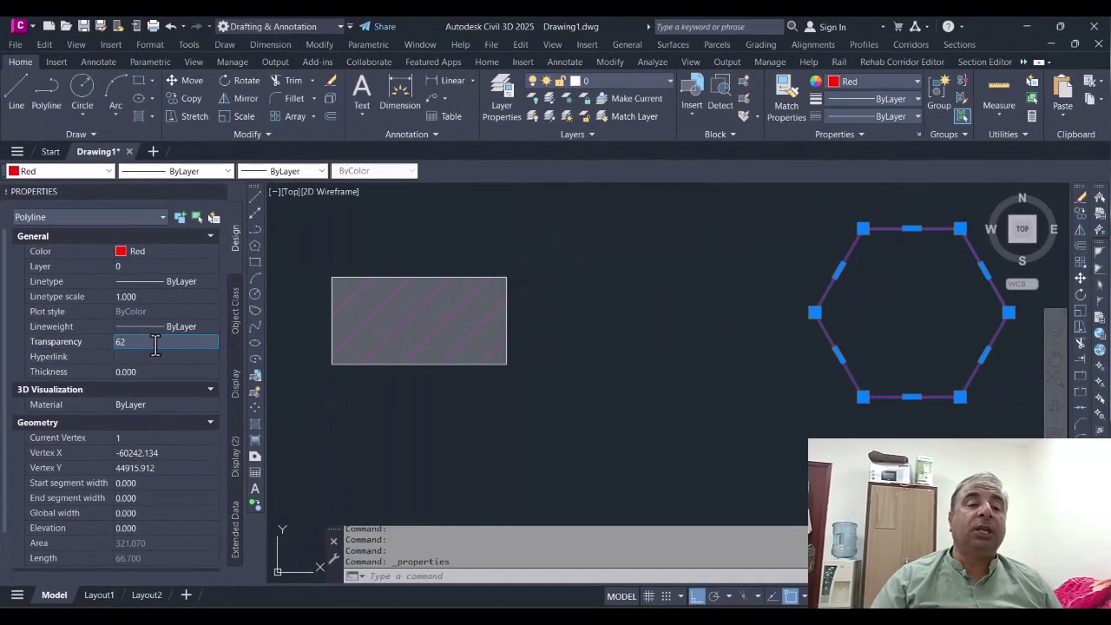
pyautogui.press('Return')
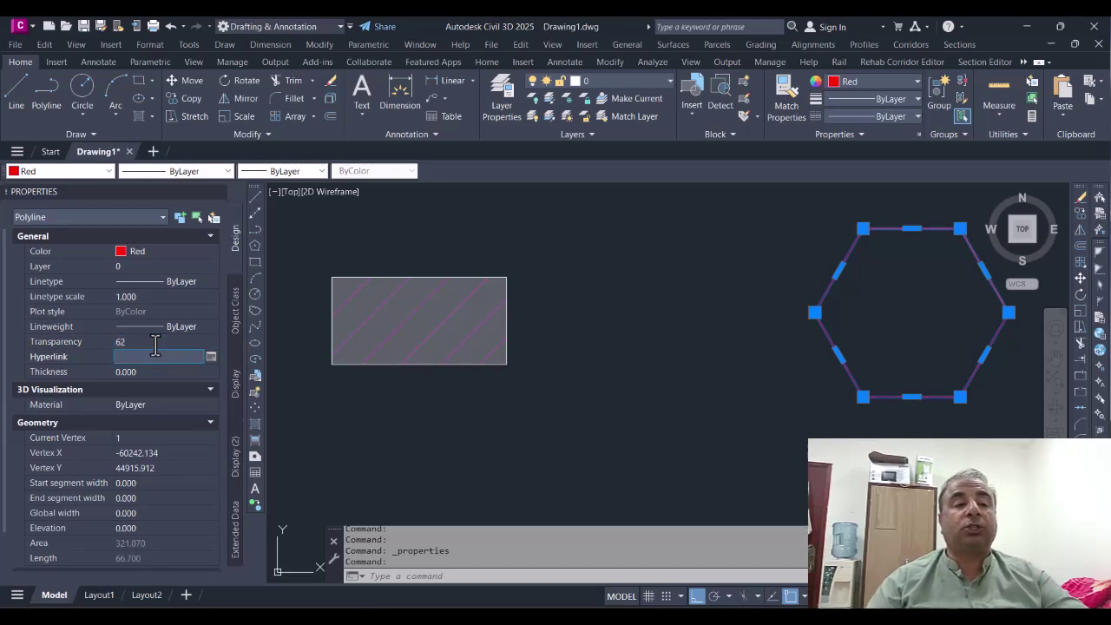
pyautogui.press('Escape')
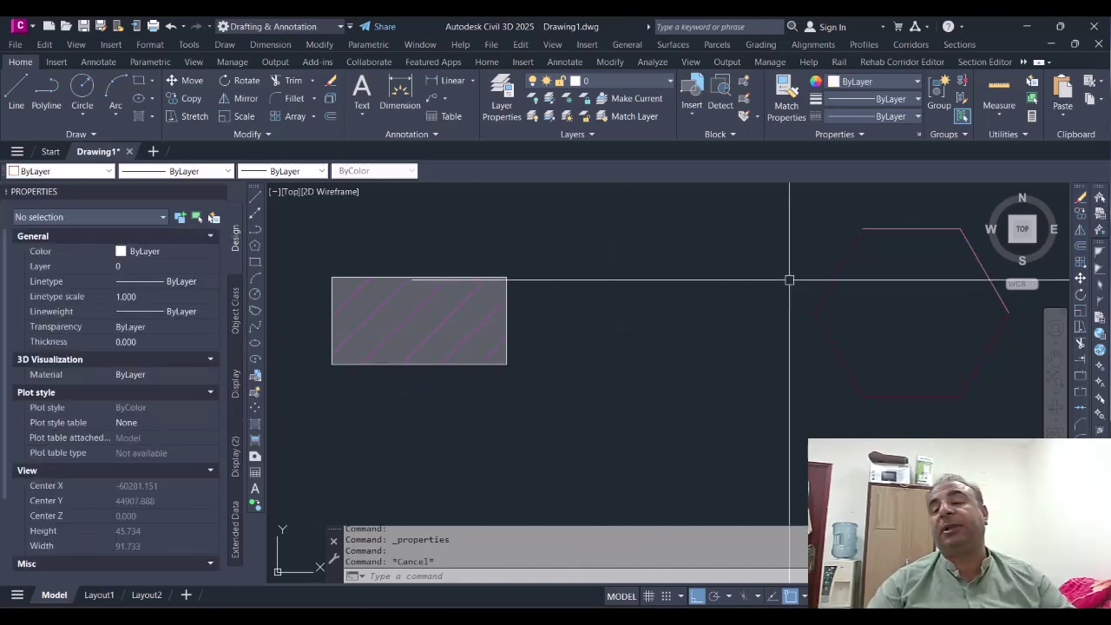
pyautogui.moveTo(897, 304); pyautogui.dragTo(850, 317, button='middle')
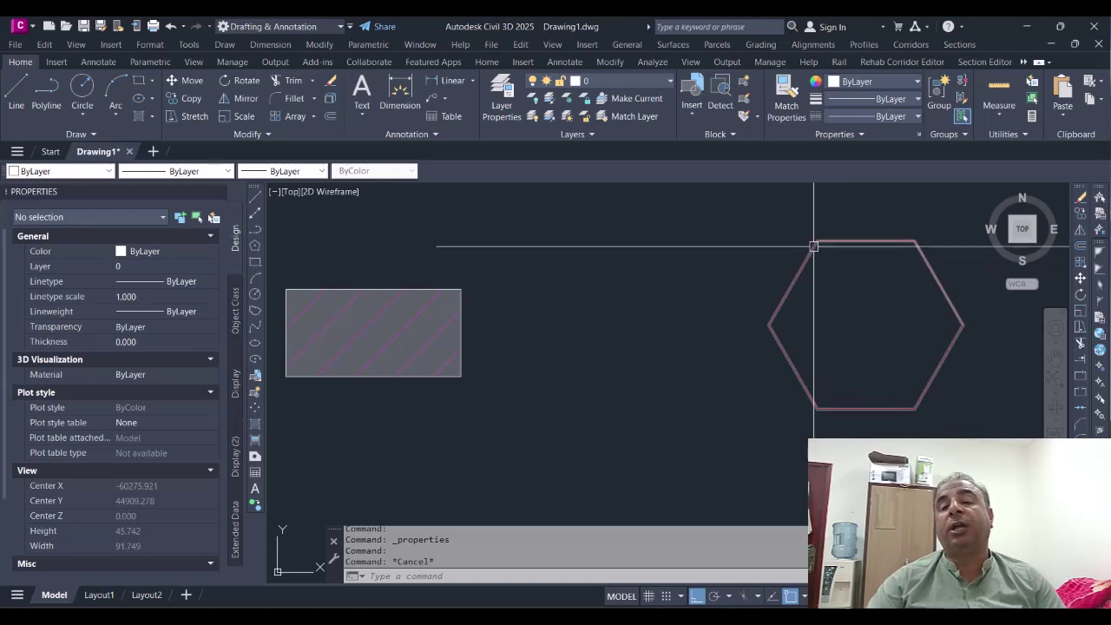